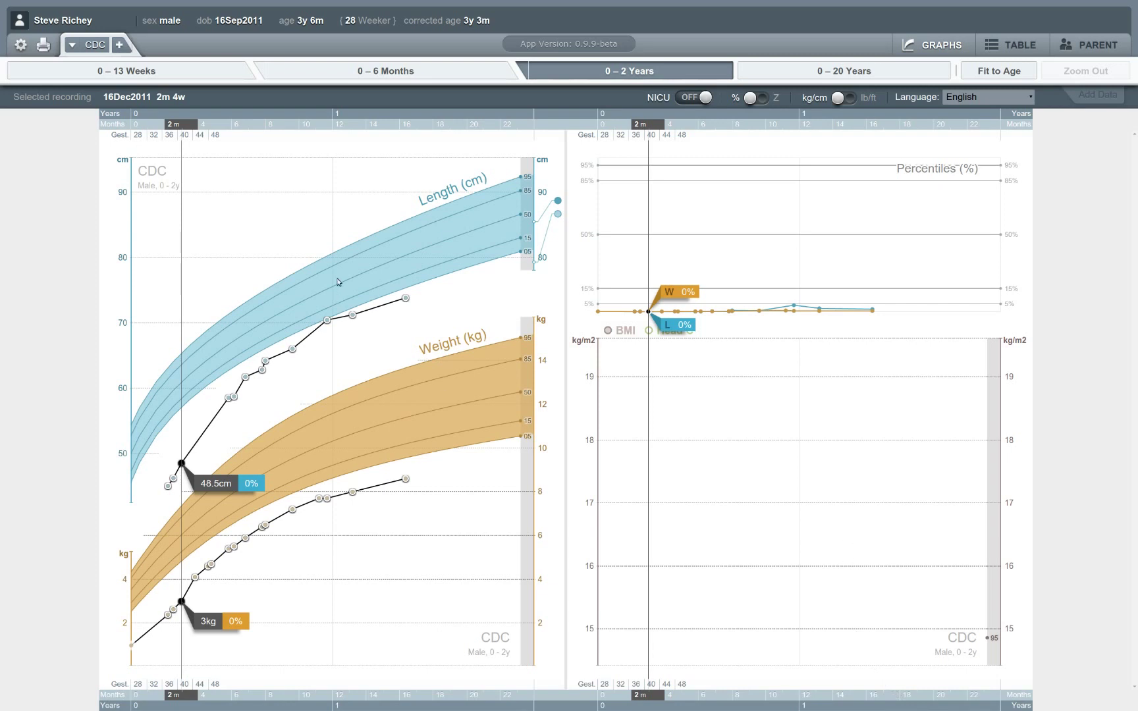
Step: Highlight the patient's name and the 28 Weeker gestational age note in the header
left_click_drag(93, 20, 33, 20)
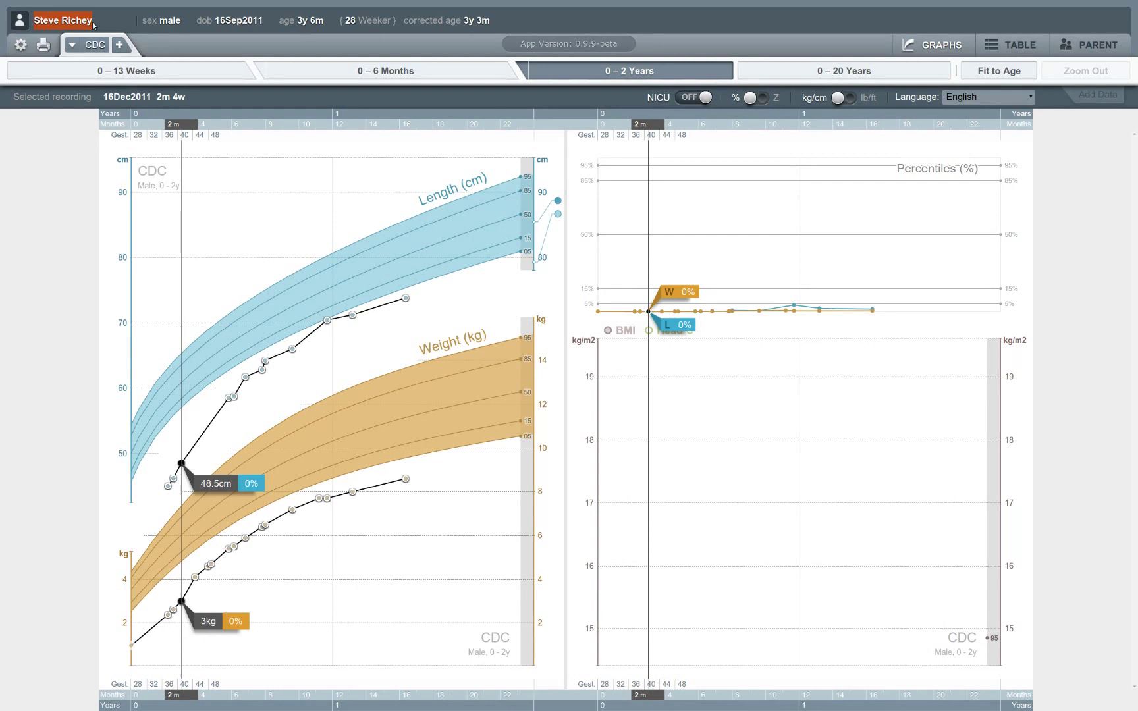
left_click(52, 153)
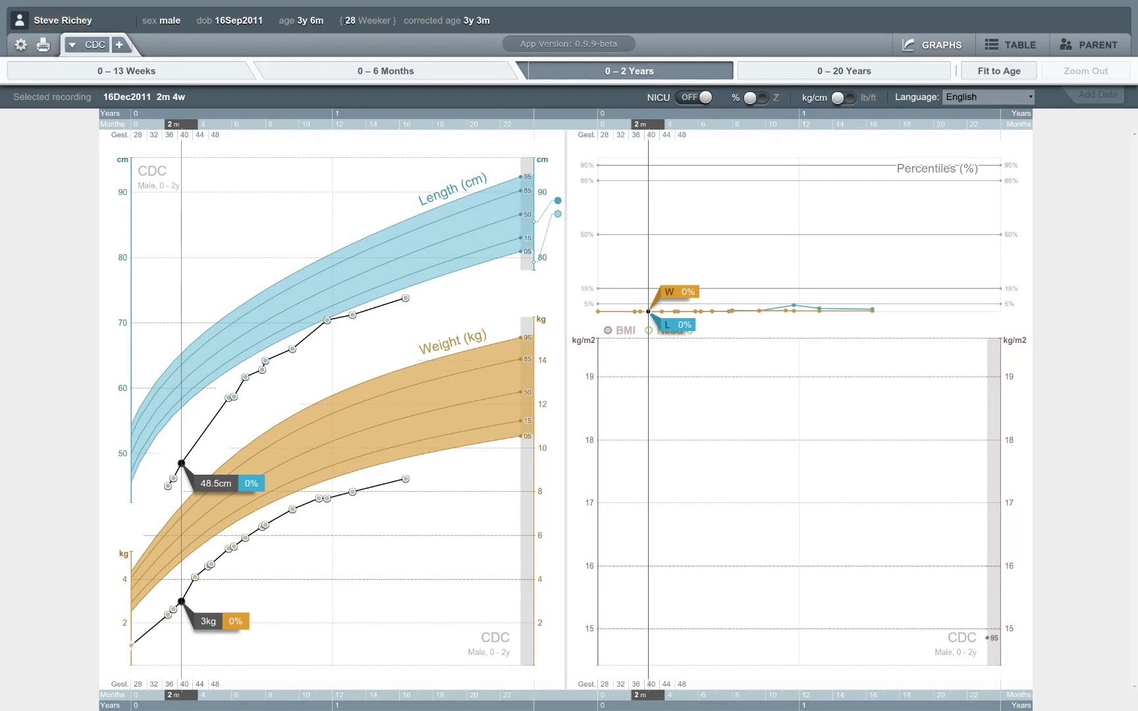
left_click_drag(347, 20, 389, 22)
left_click(389, 23)
Step: Switch the charts to Fenton curves, viewing 0–13 Weeks and then 0–6 Months
left_click(95, 46)
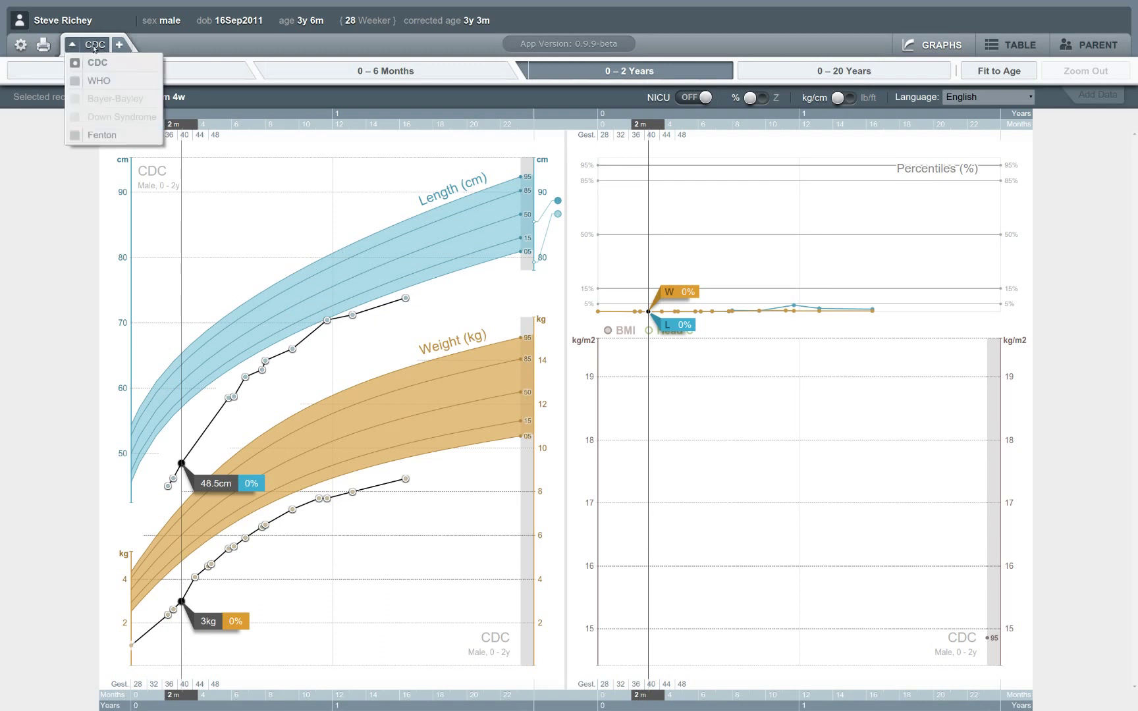
left_click(106, 136)
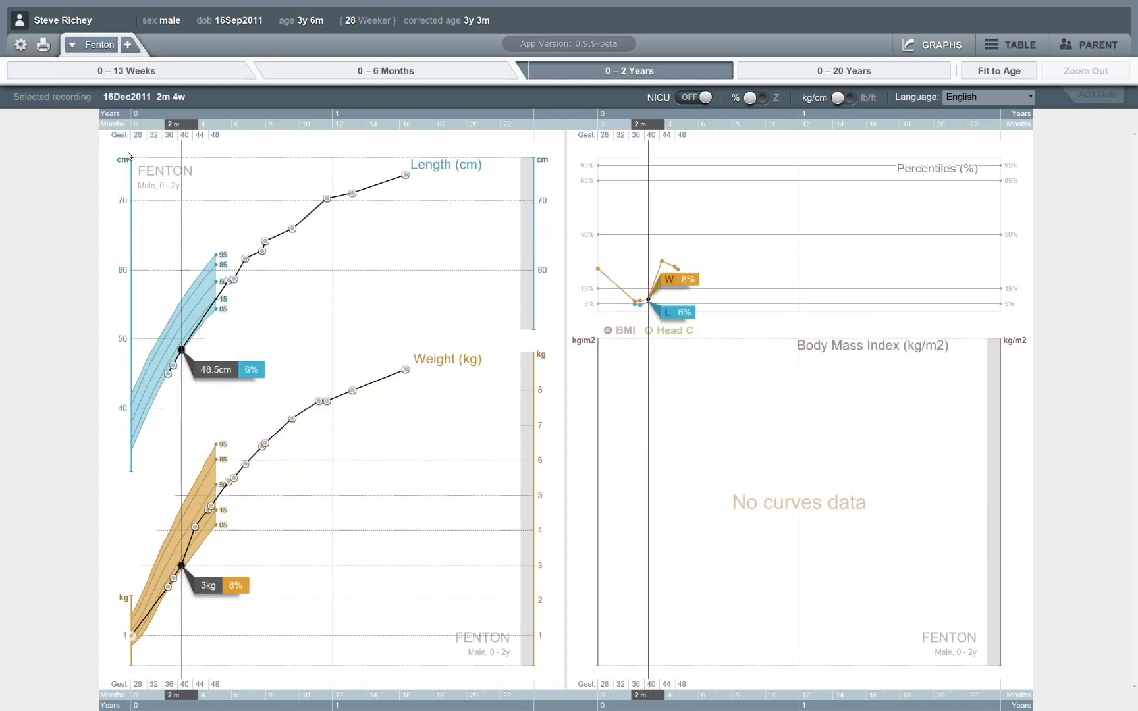
left_click(204, 74)
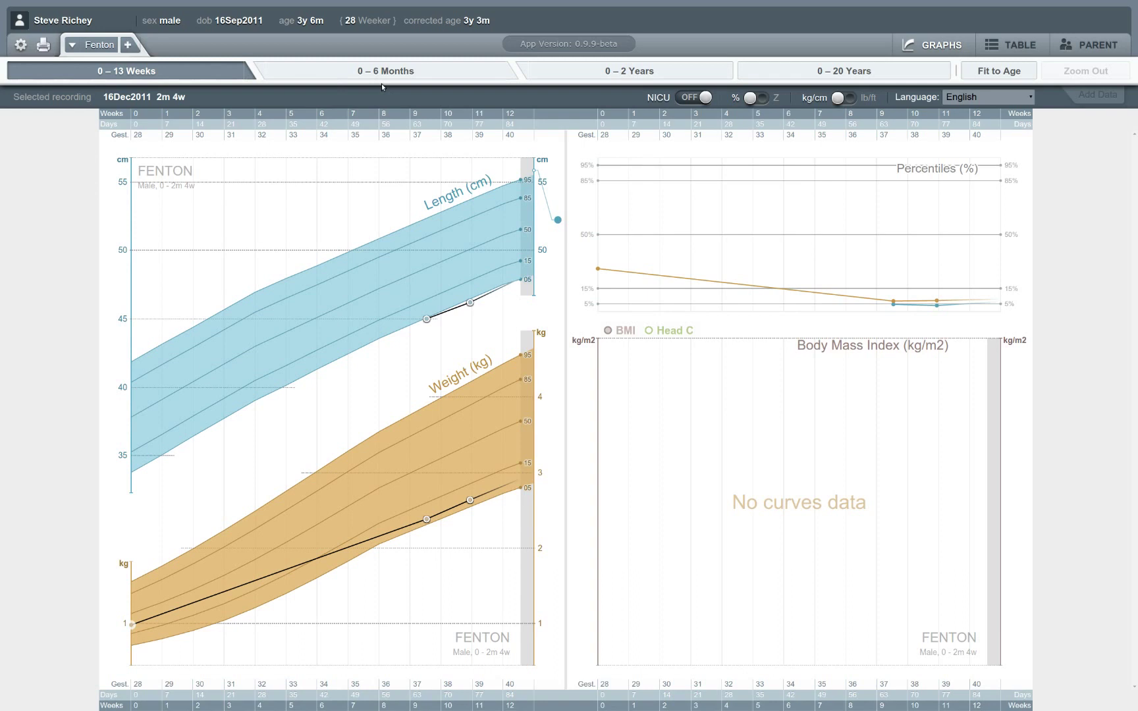
left_click(408, 71)
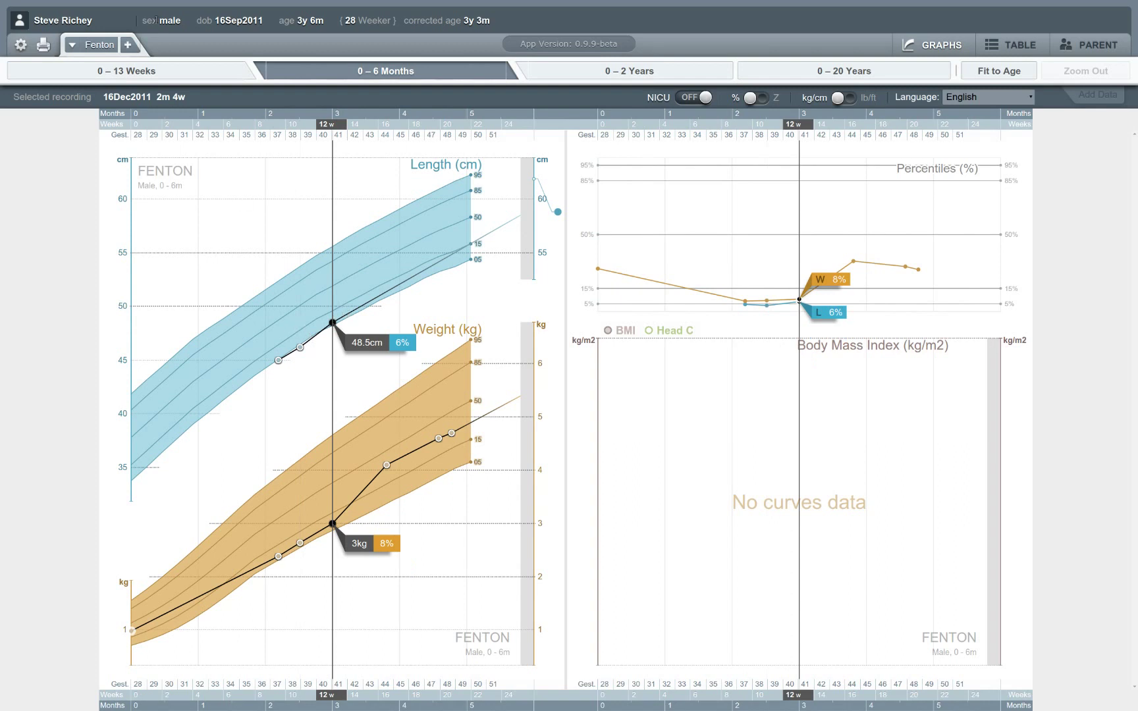
Step: Overlay CDC curves as a comparison on the Fenton charts
left_click(128, 46)
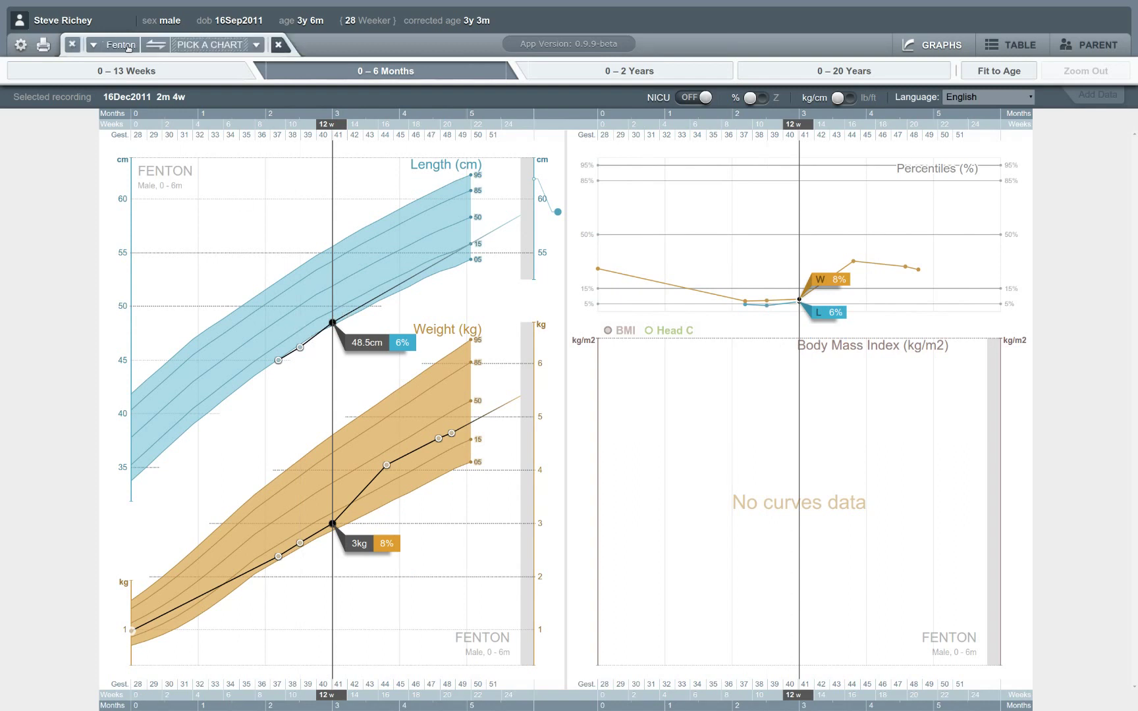
left_click(254, 45)
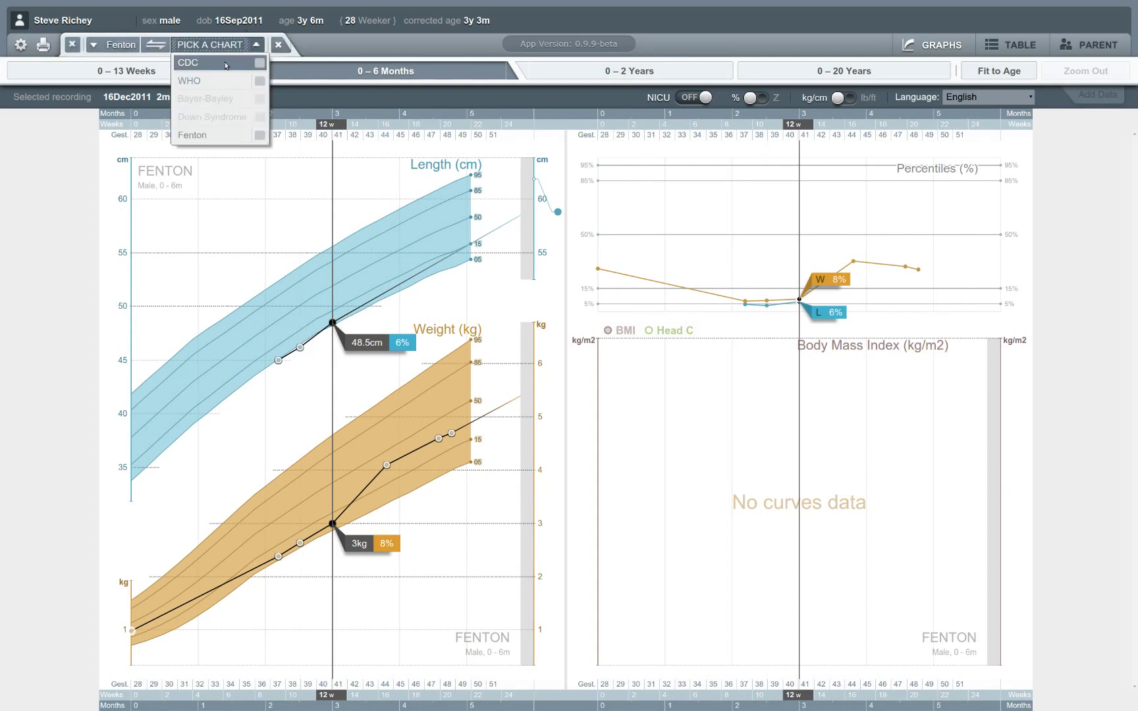
left_click(226, 64)
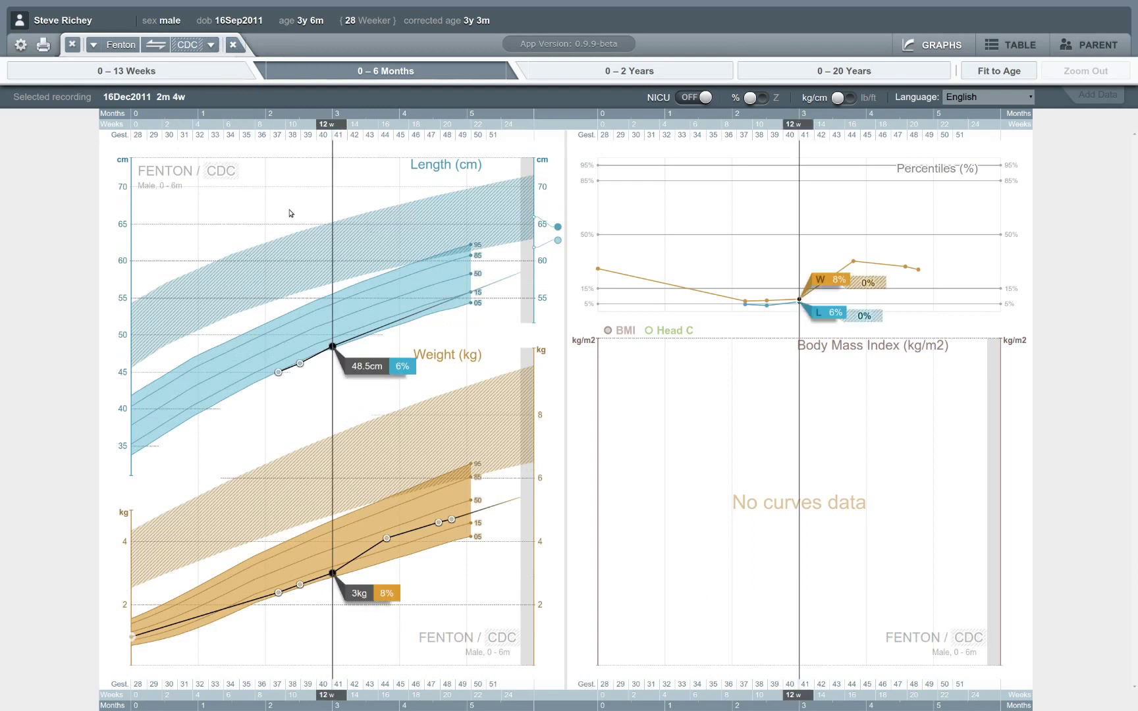
Step: Remove the CDC comparison overlay and switch the chart source to CDC
left_click(139, 45)
left_click(101, 44)
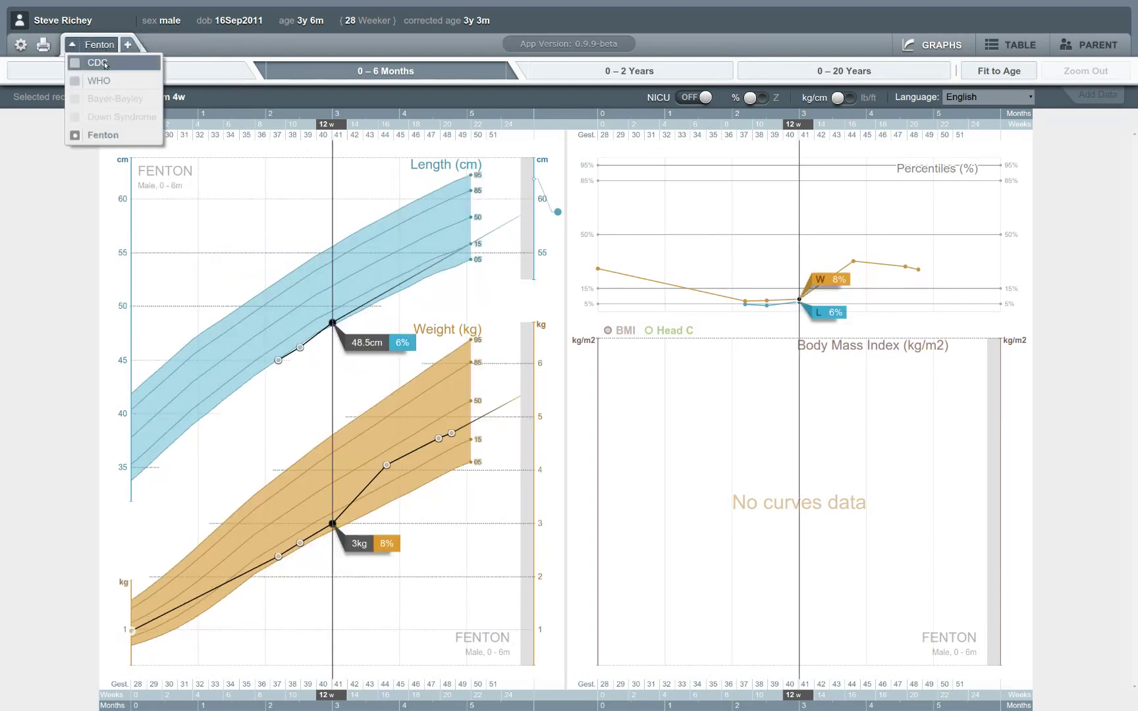
left_click(105, 64)
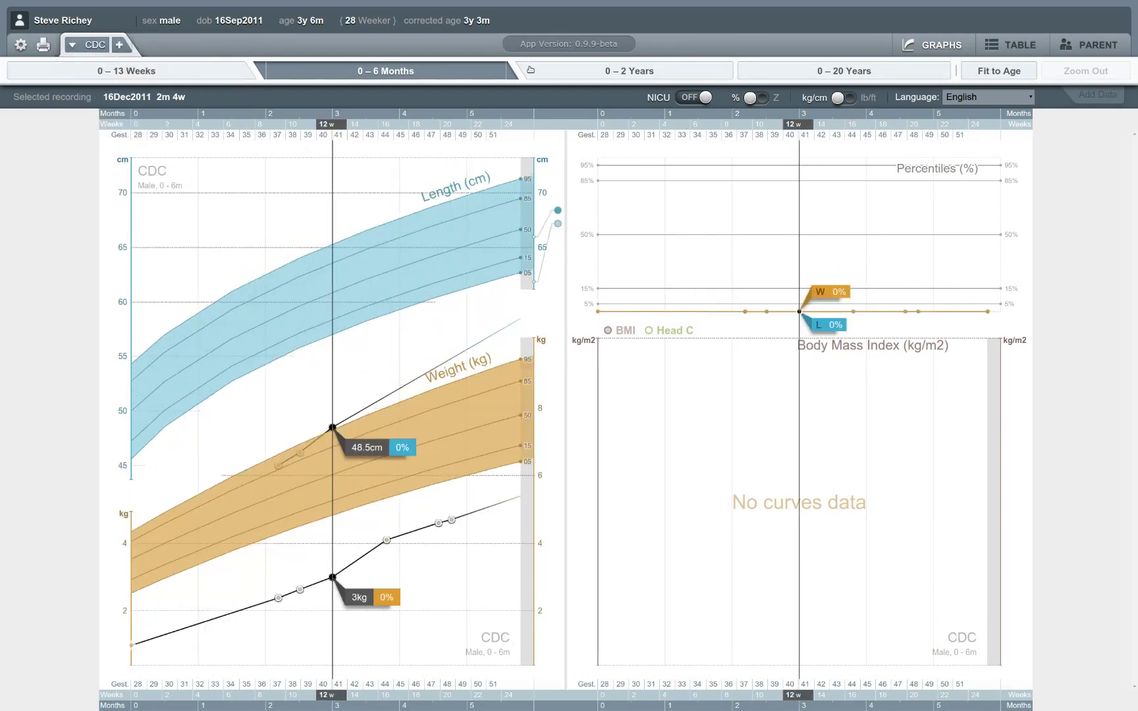
Step: Show the CDC charts over 0–2 Years and inspect a data point's values
left_click(693, 72)
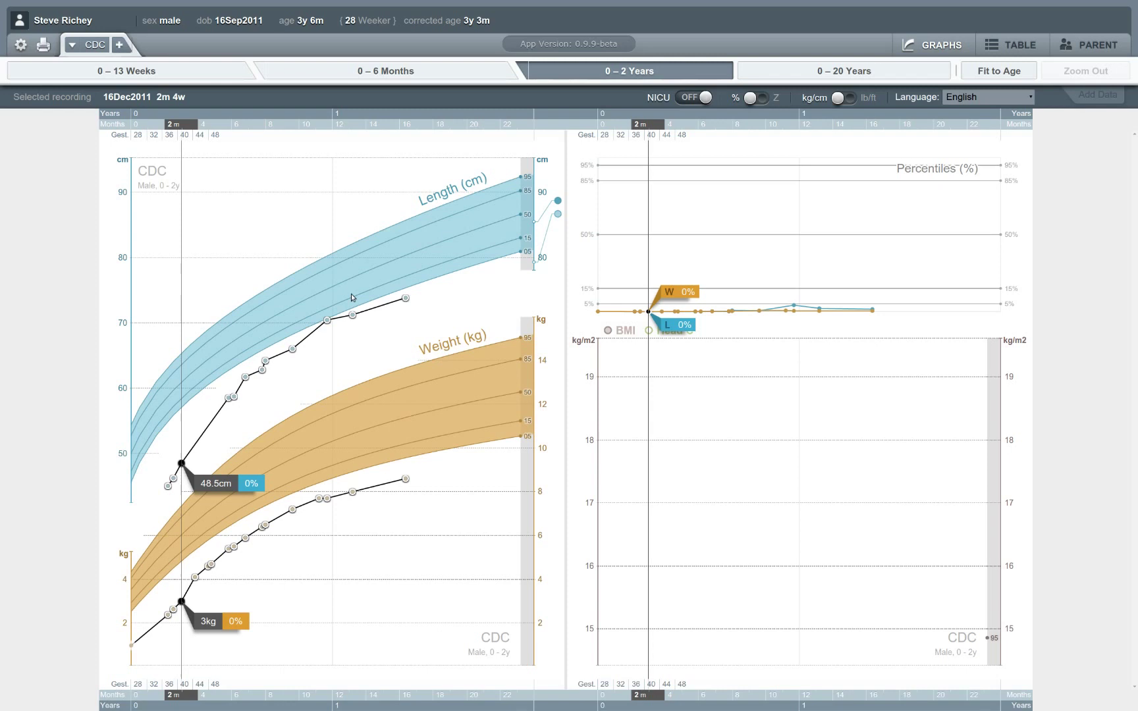
mouse_move(328, 321)
Step: Switch the %/Z toggle to Z so values read as z-scores
left_click(761, 98)
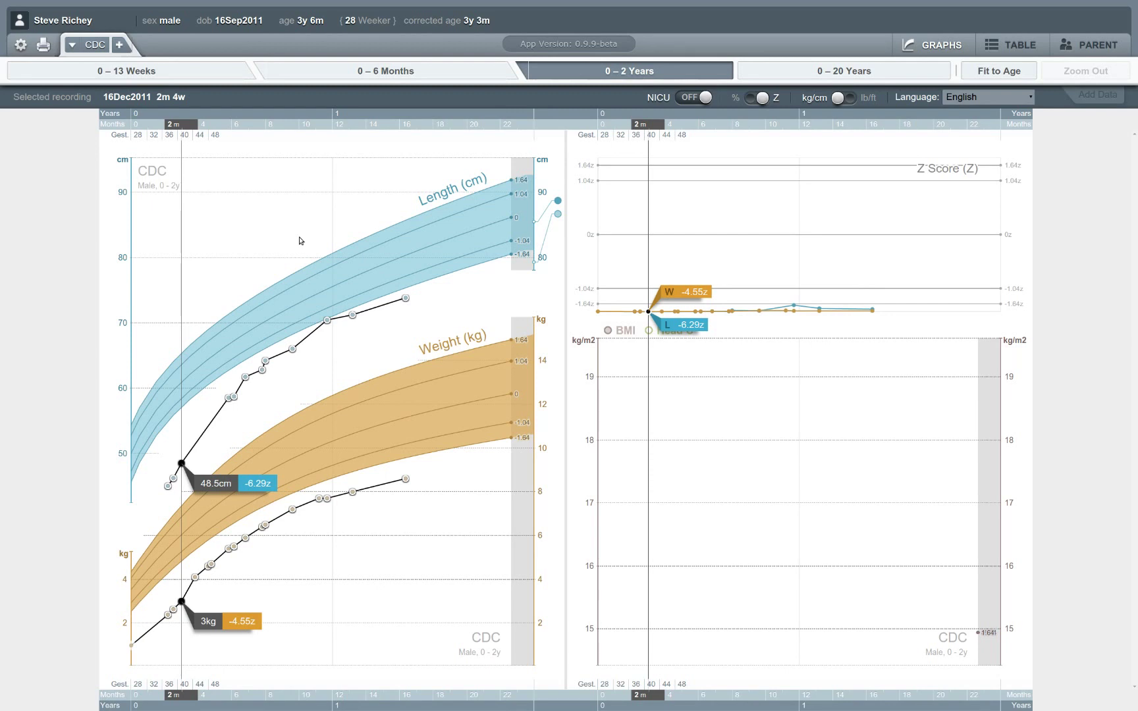
Step: Inspect the 19Mar2012 six-month point, then the 06Sep2012 ten-month point (70.4 cm, 7.7 kg)
left_click(235, 397)
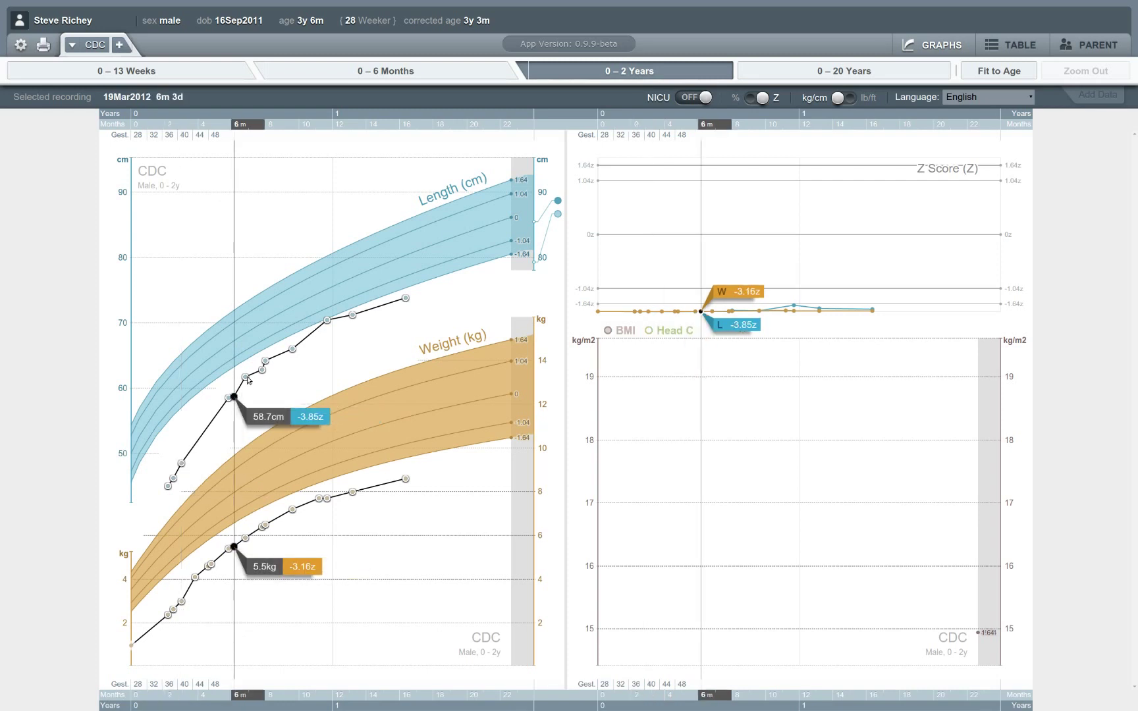
mouse_move(248, 380)
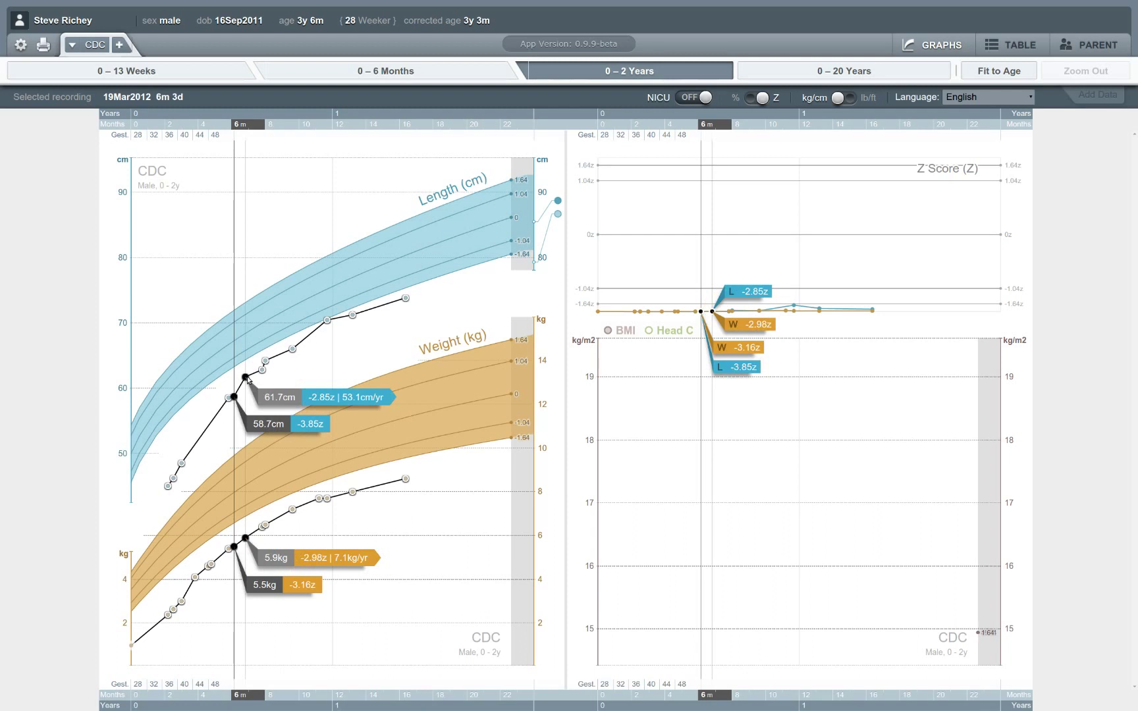
left_click(328, 321)
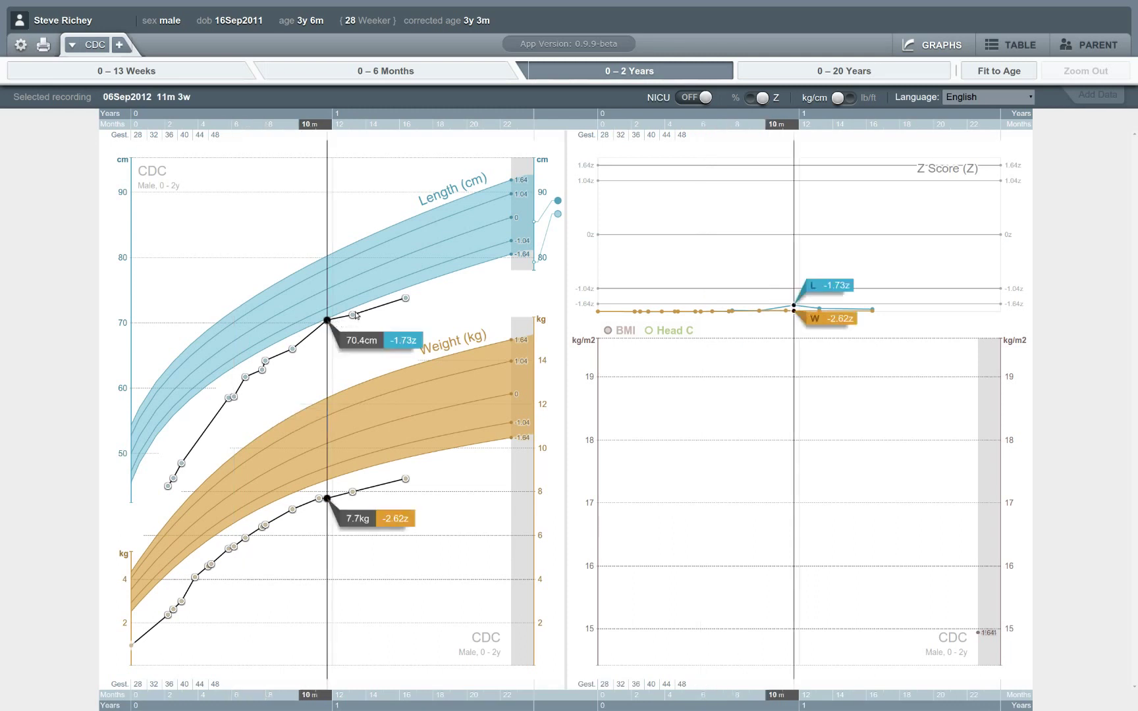
mouse_move(353, 316)
Step: Switch to the TABLE view listing each recording's values, percentiles, z-scores and velocities
left_click(1039, 44)
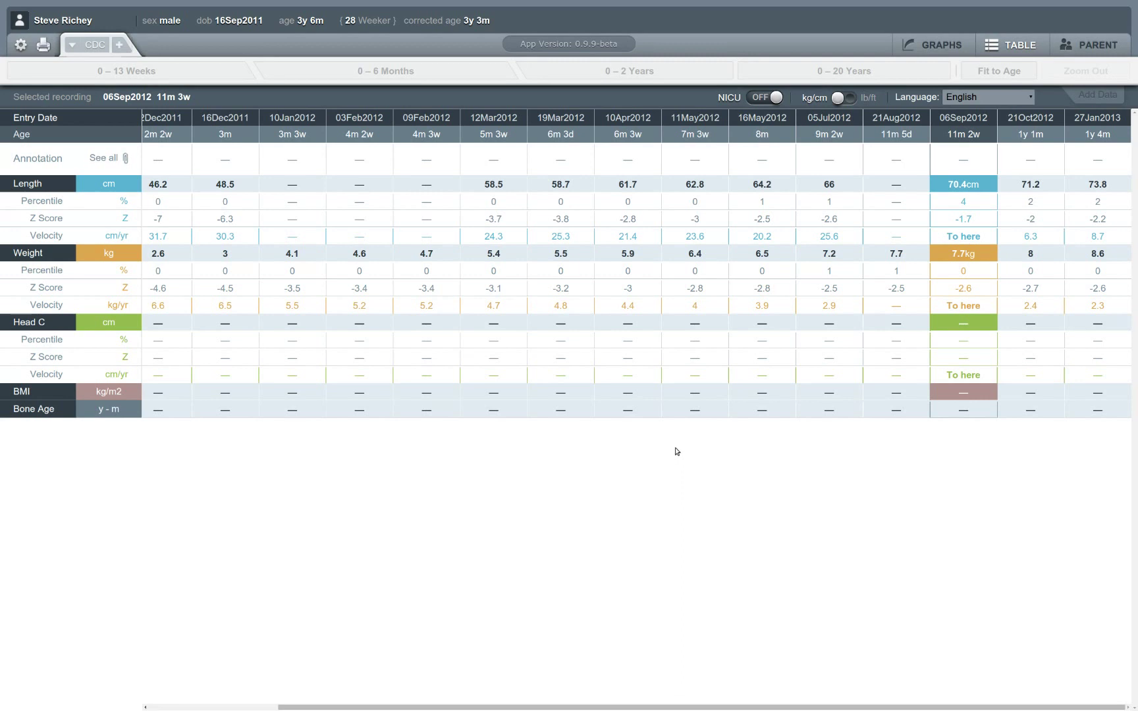
Step: Open the PARENT summary and highlight the child's first name and the word Underweight
left_click(1085, 48)
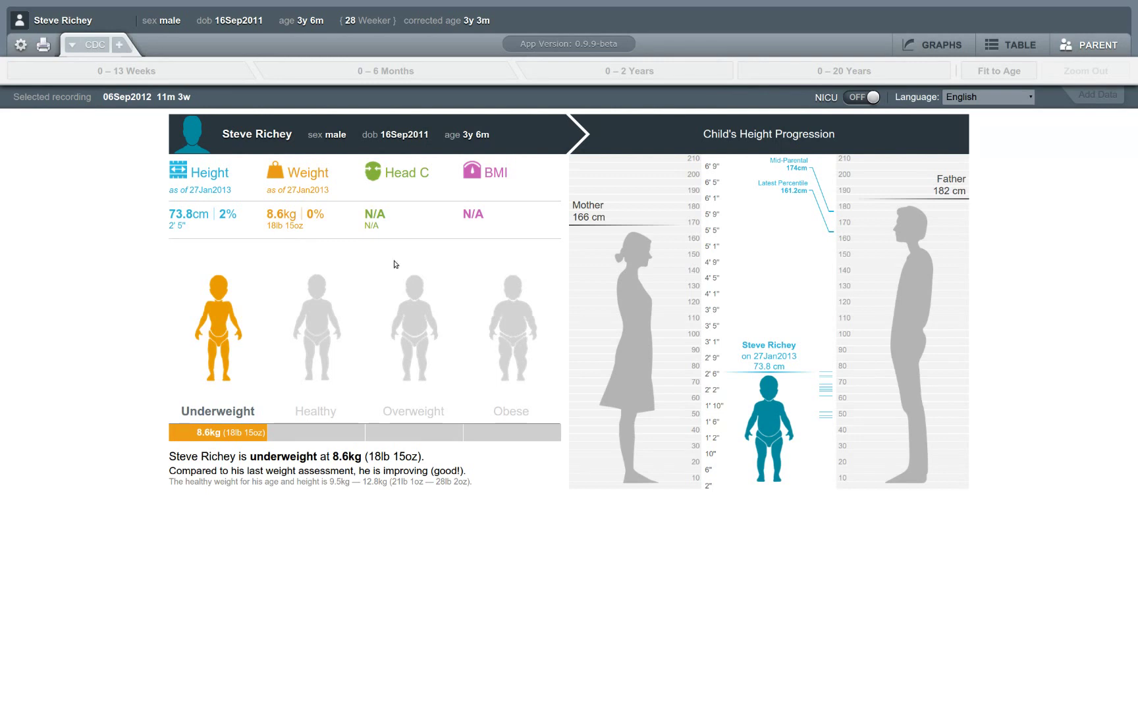
double_click(231, 134)
double_click(204, 409)
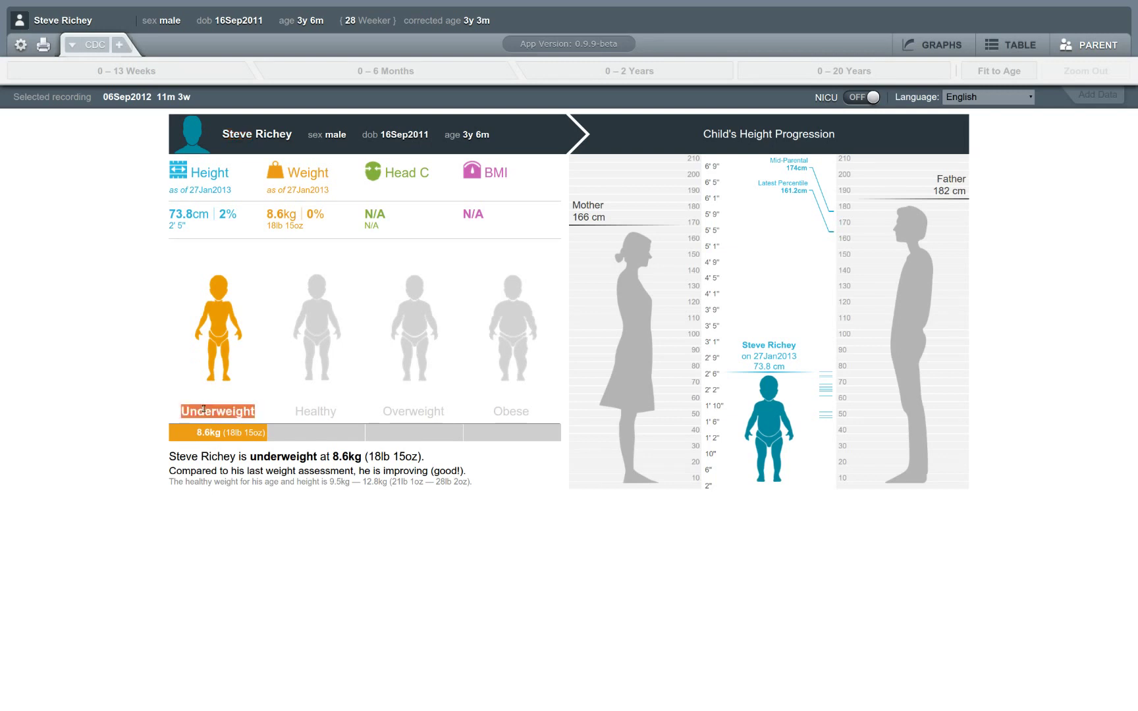
left_click(201, 468)
Step: Highlight the 8.6 kg weight and the words improving and good in the summary
left_click_drag(330, 457, 354, 457)
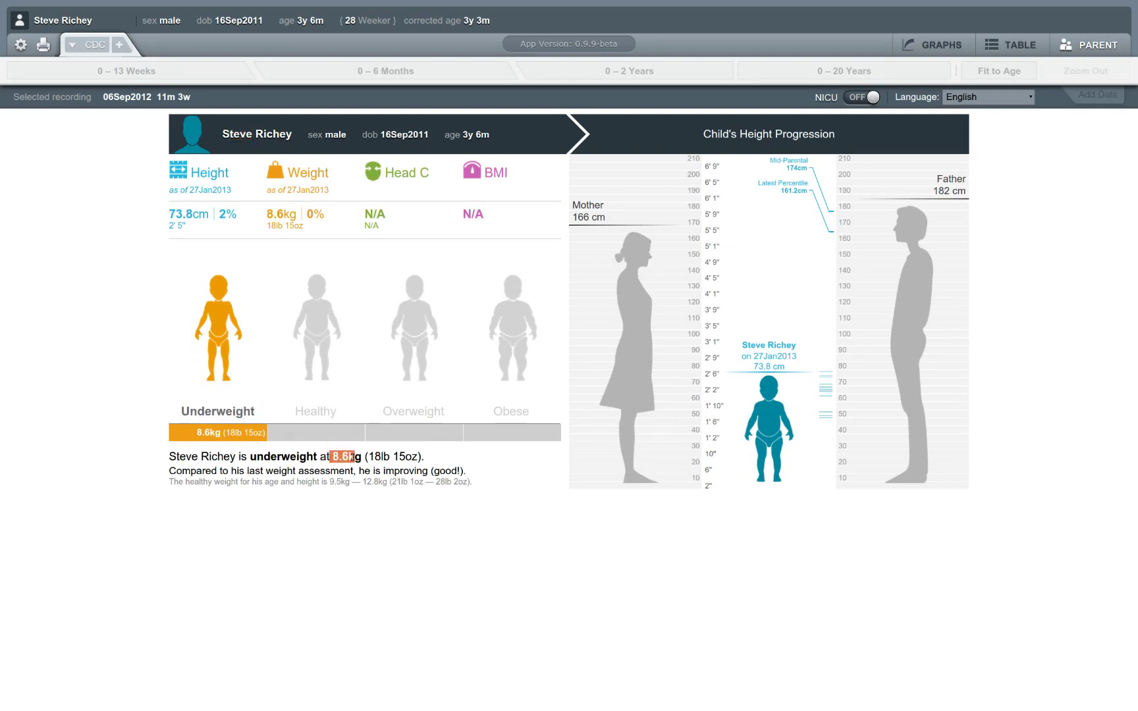
left_click(357, 458)
double_click(398, 471)
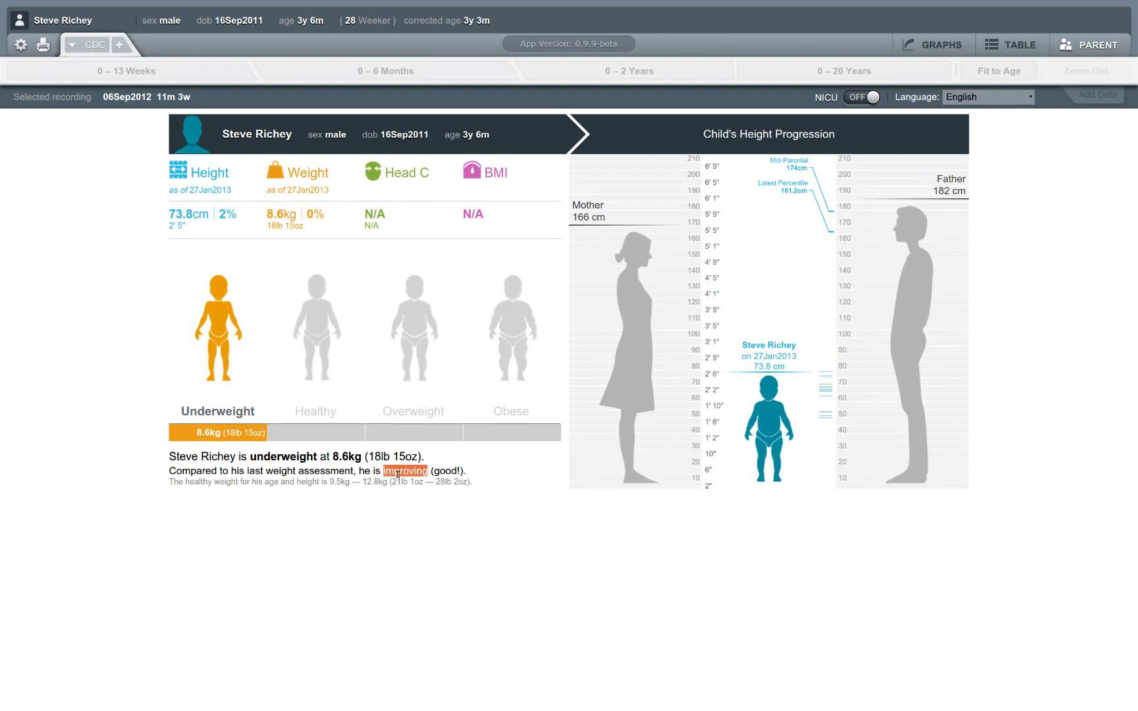
left_click(438, 473)
double_click(440, 473)
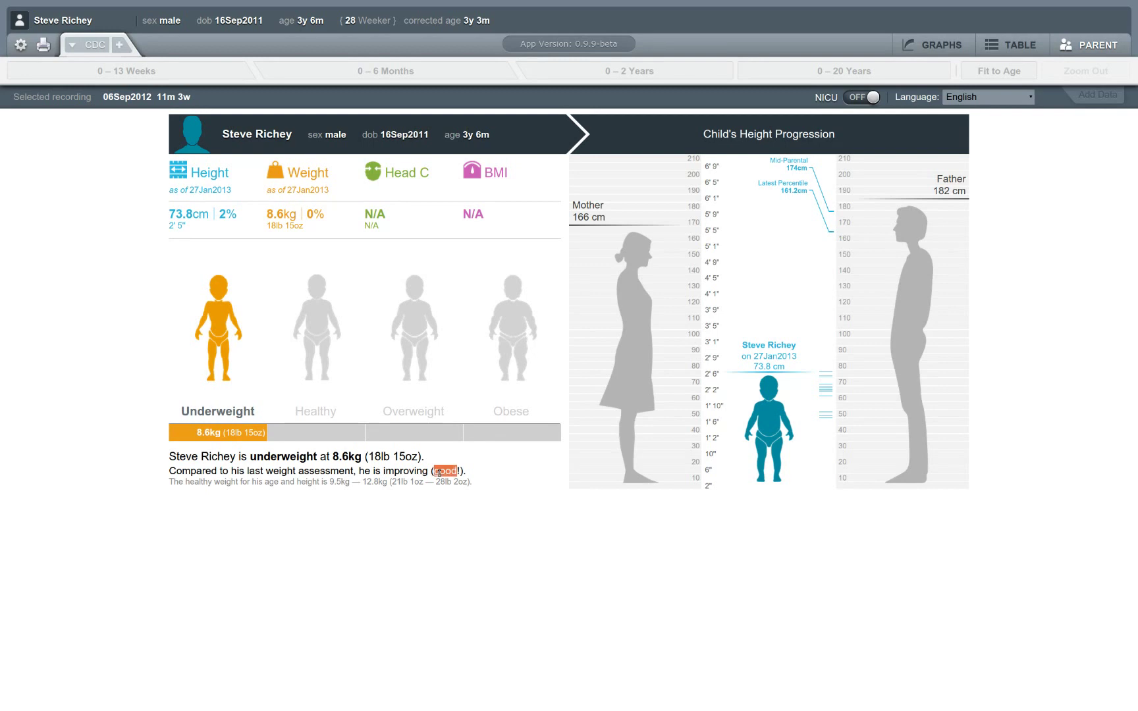
left_click(463, 510)
Step: Return from the parent summary to the CDC 0–2 Years graphs
left_click(926, 54)
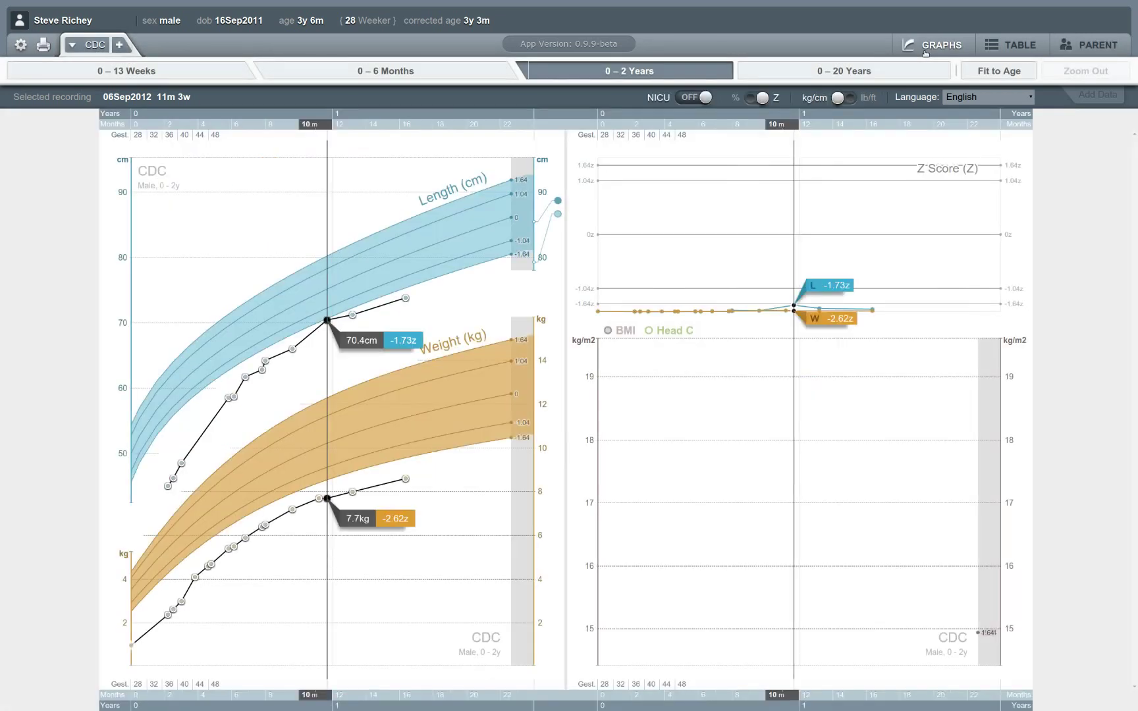